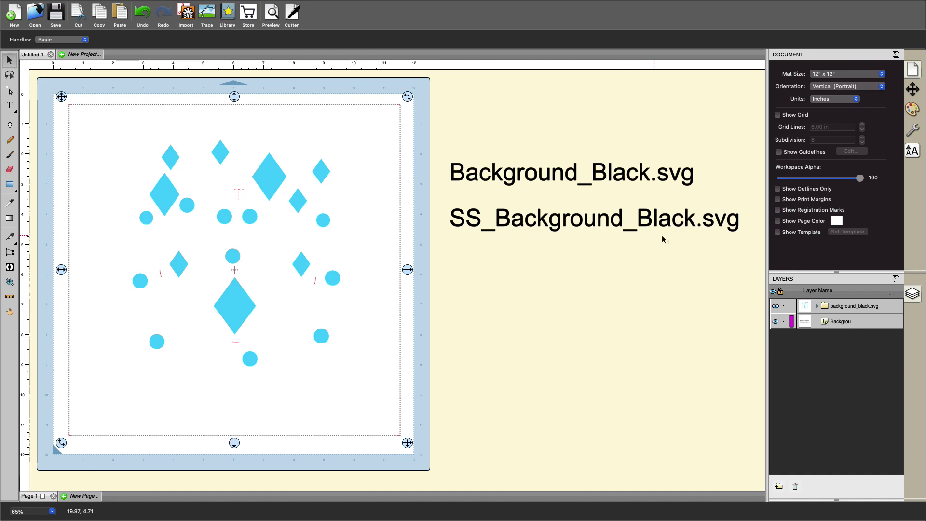
Step: Turn on Show Grid over the 12x12 mat and select the whole background design group
click(552, 316)
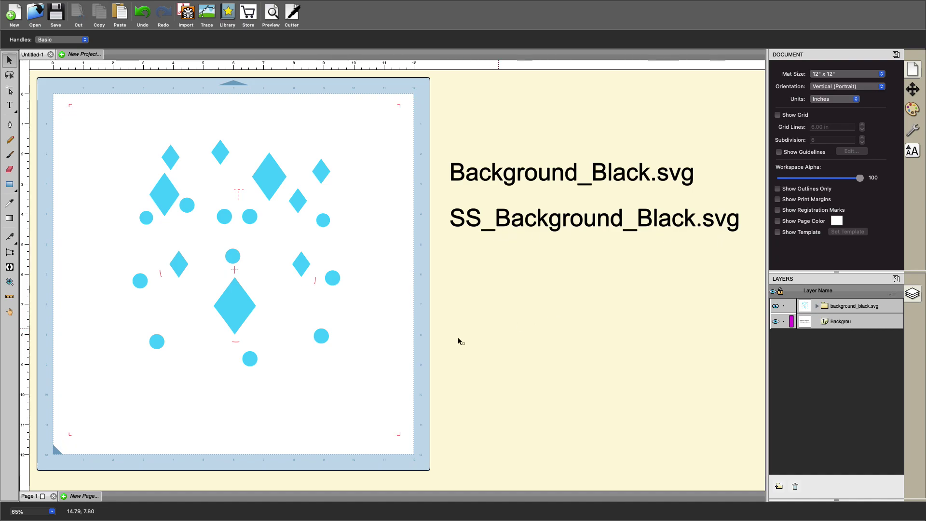
click(778, 115)
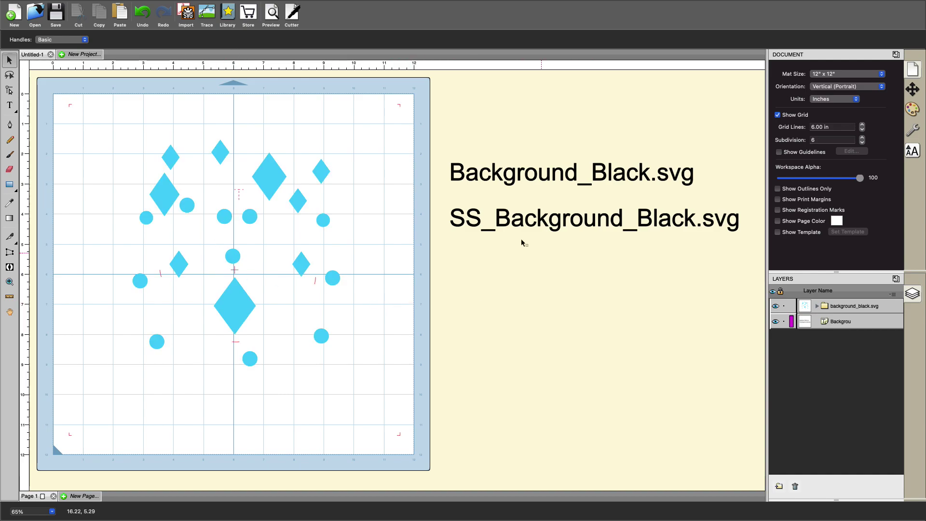
click(270, 180)
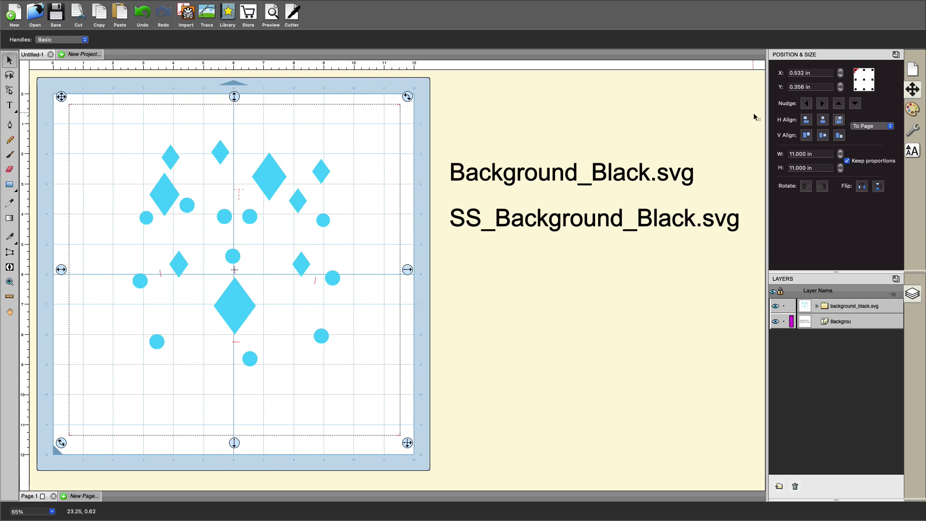
Step: Centre the 11-inch design horizontally and vertically relative to the page
click(887, 128)
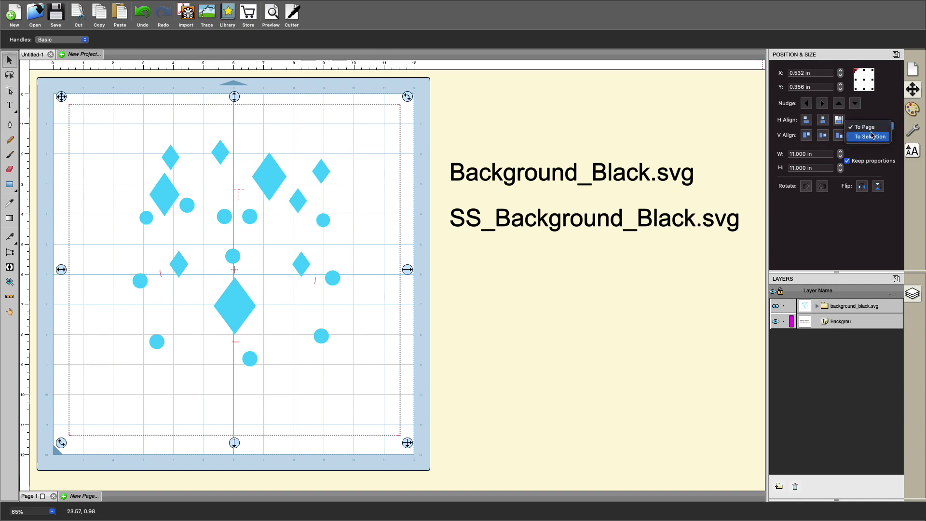
click(873, 129)
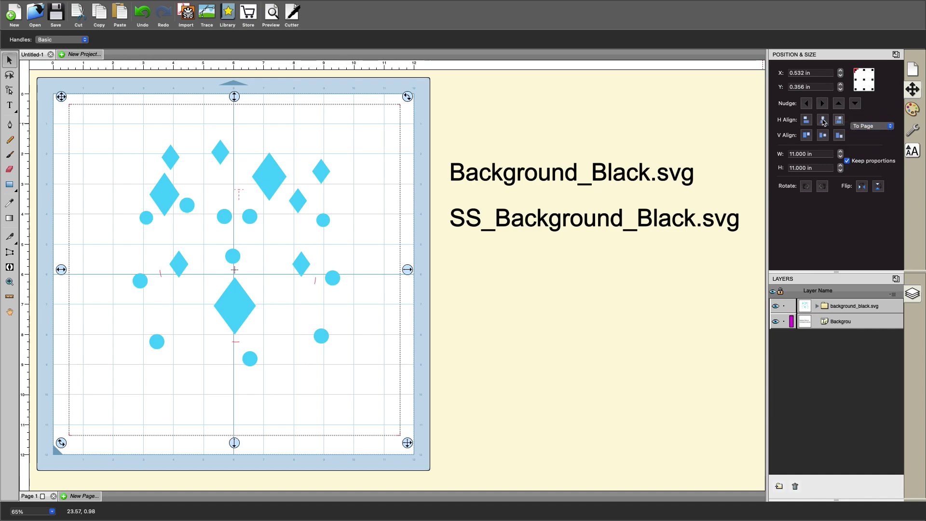
click(823, 120)
click(823, 135)
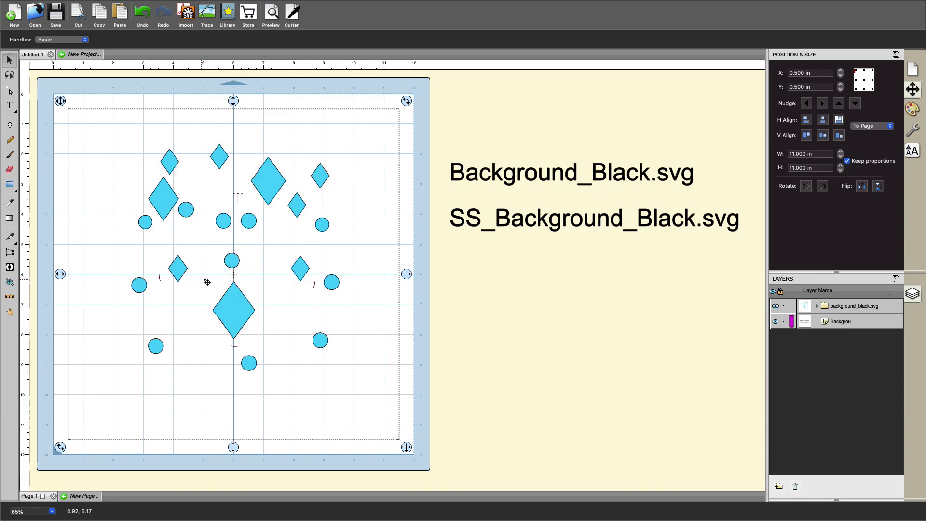
Step: Zoom in to confirm the crosshair sits on the 6-inch grid lines, then fit the mat to the window
click(10, 282)
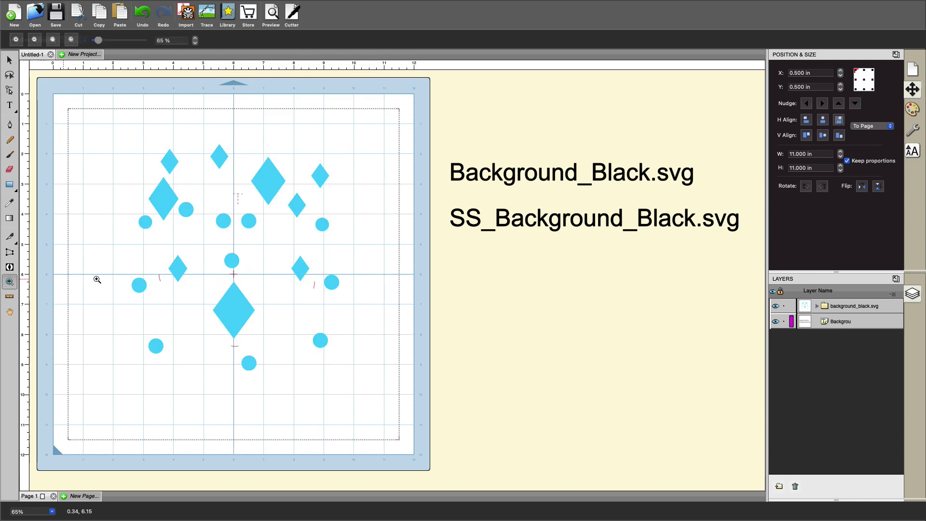
drag(170, 231, 326, 331)
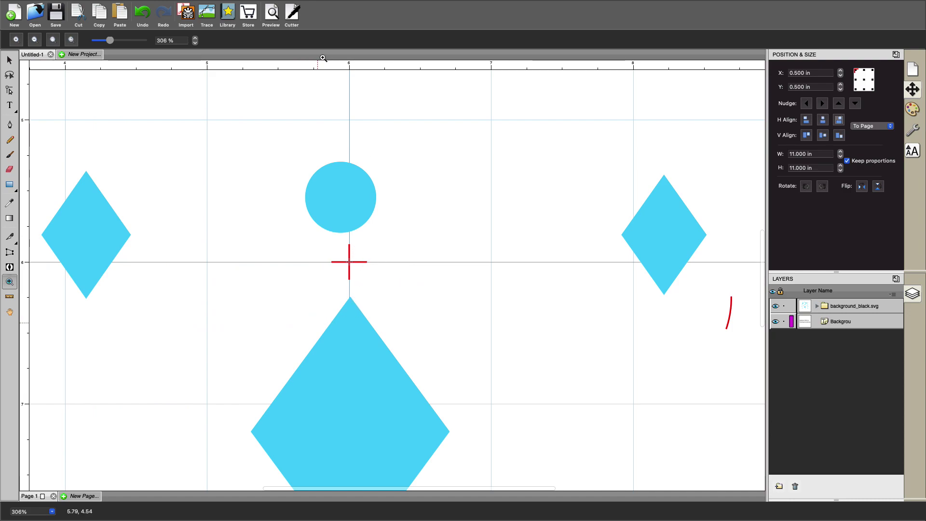
click(309, 6)
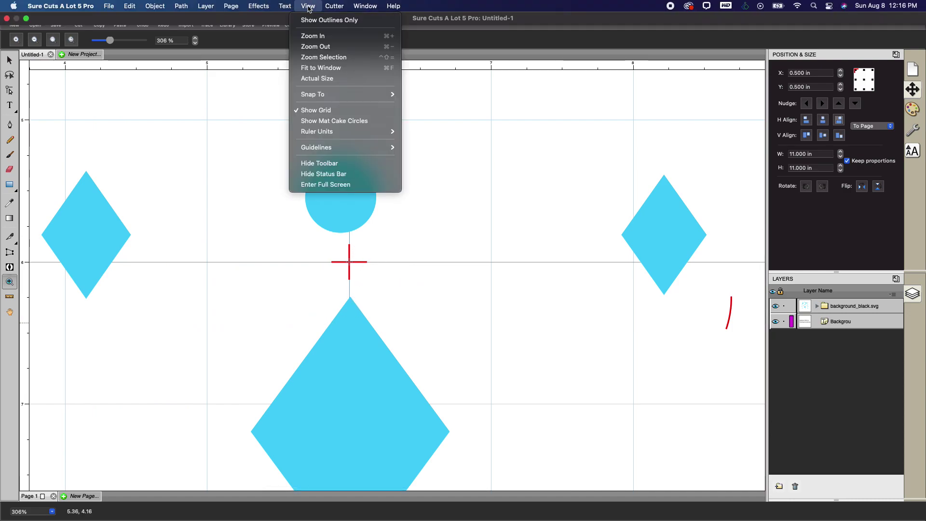
click(312, 68)
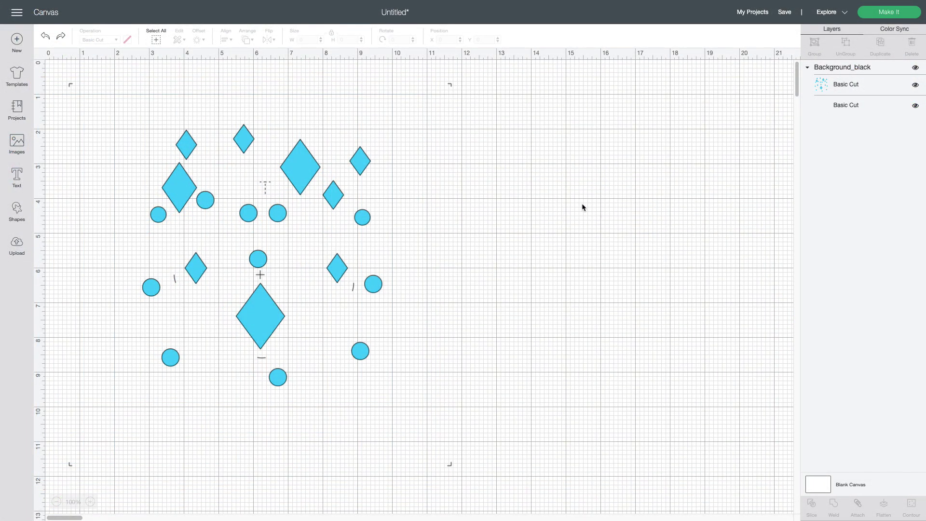
Step: Attach the Background_black group's pieces in Cricut Design Space and send it to mat preparation with Make It
click(844, 68)
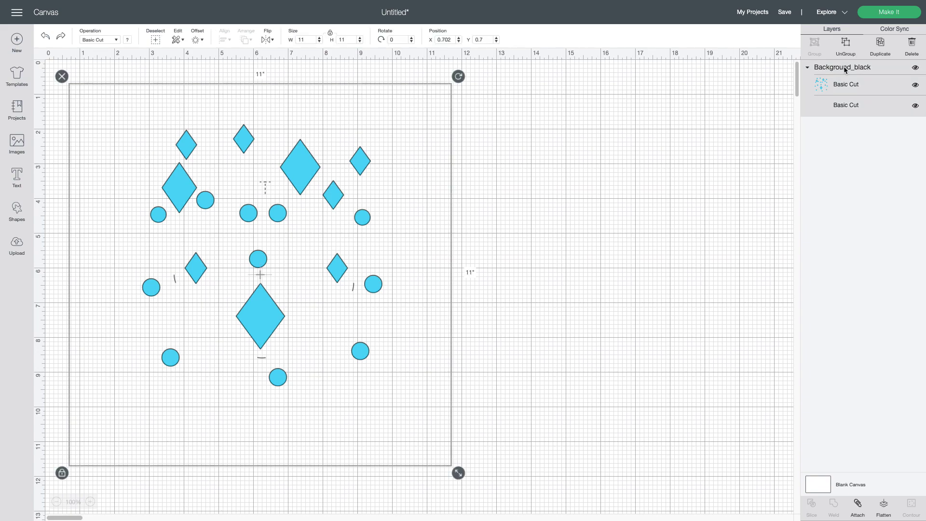
click(858, 506)
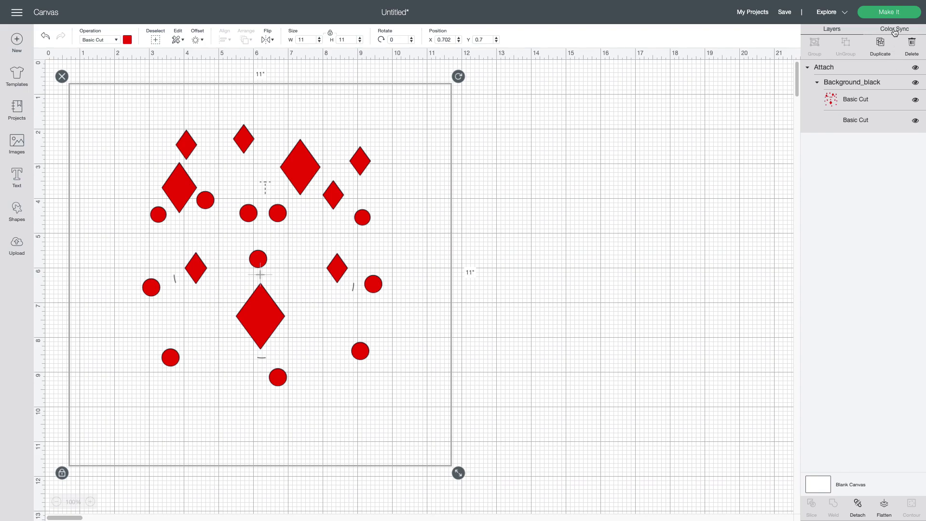
click(893, 12)
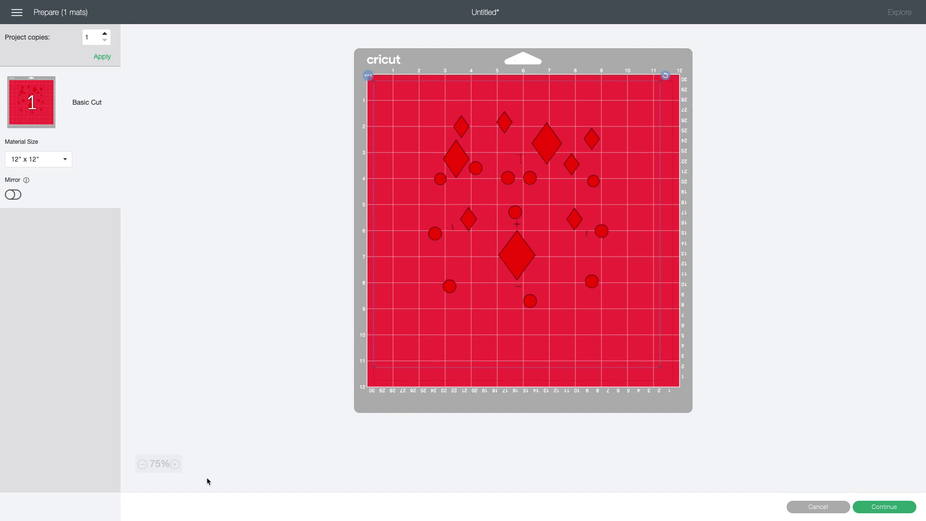
Step: Drag the design on the Prepare mat so its crosshair meets the 6-inch marks, check up close, then zoom back out
click(175, 465)
click(175, 464)
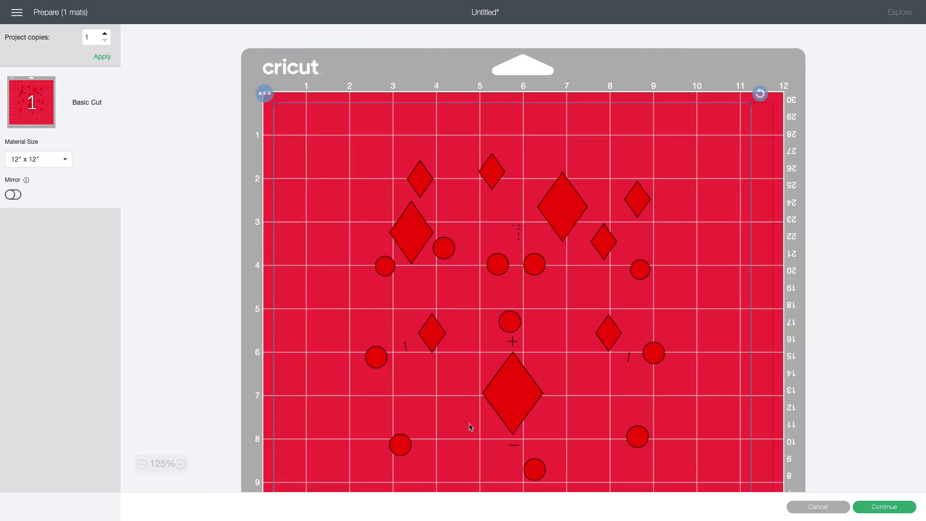
drag(513, 424, 528, 426)
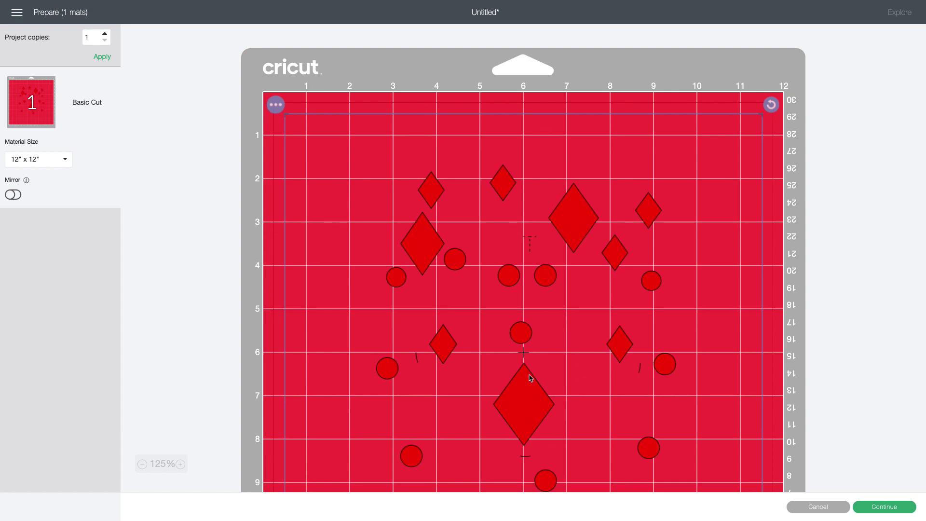
click(181, 464)
click(180, 464)
scroll(422, 407, down, 5)
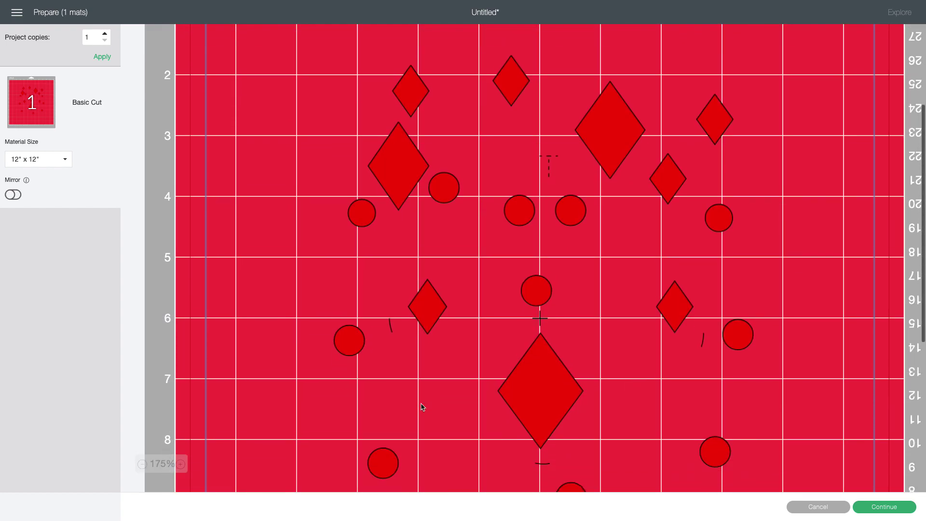
click(180, 464)
click(180, 464)
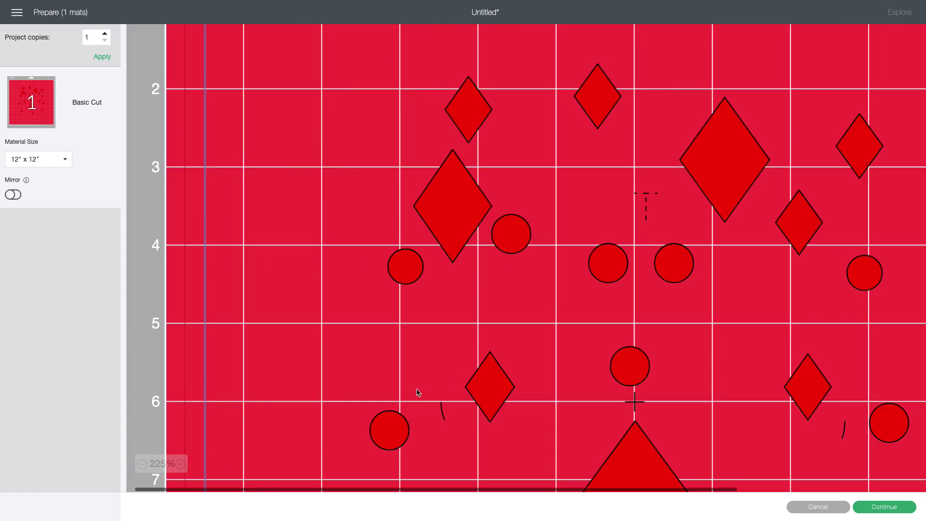
scroll(419, 392, right, 8)
scroll(418, 389, down, 4)
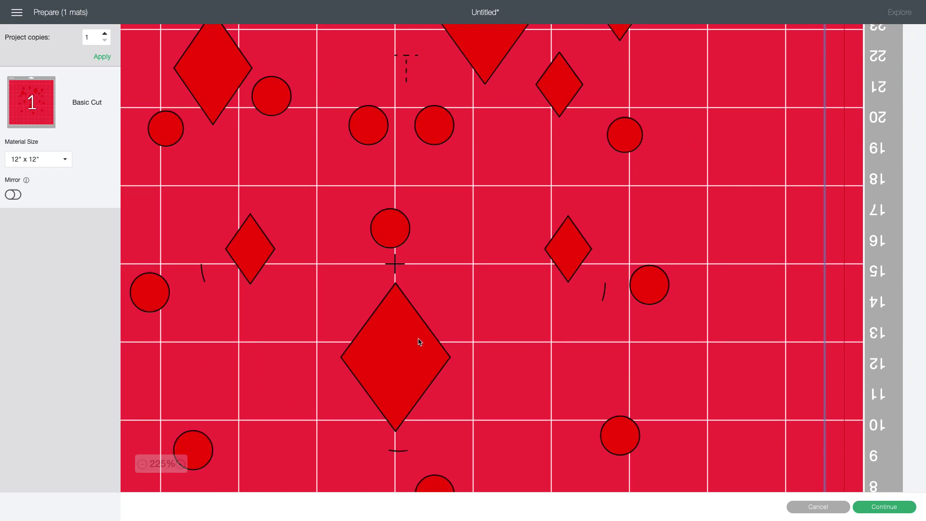
click(143, 464)
click(143, 464)
click(143, 464)
click(143, 464)
click(143, 465)
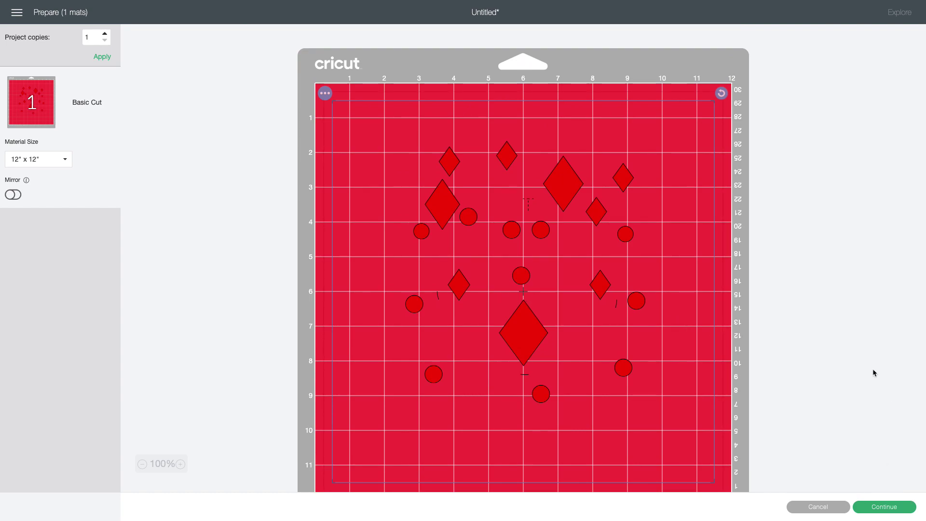
Step: Switch to Silhouette Studio and bring up the page setup settings from the canvas context menu
mouse_move(649, 519)
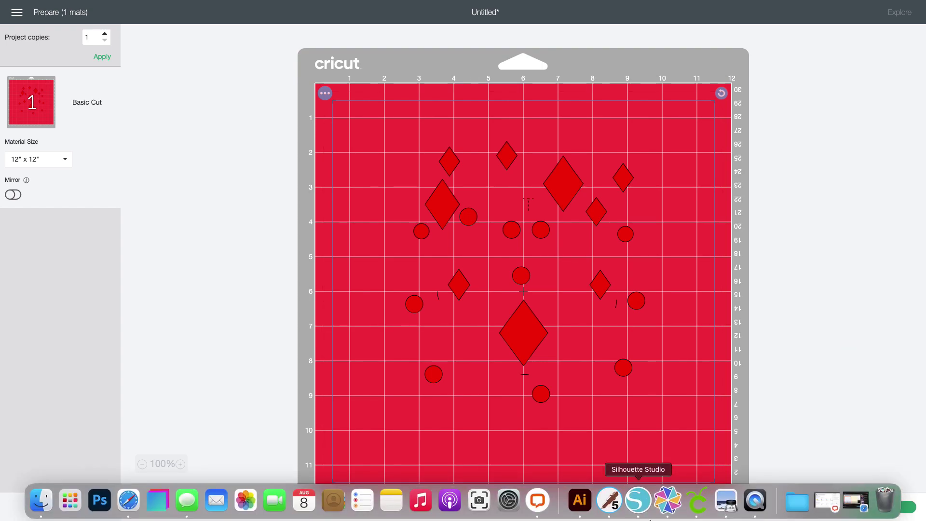
click(639, 501)
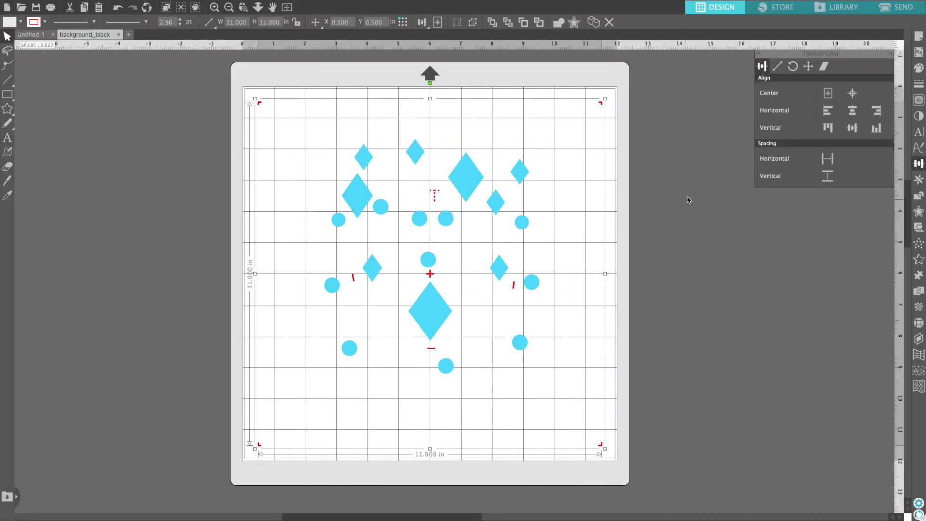
right_click(468, 174)
click(727, 305)
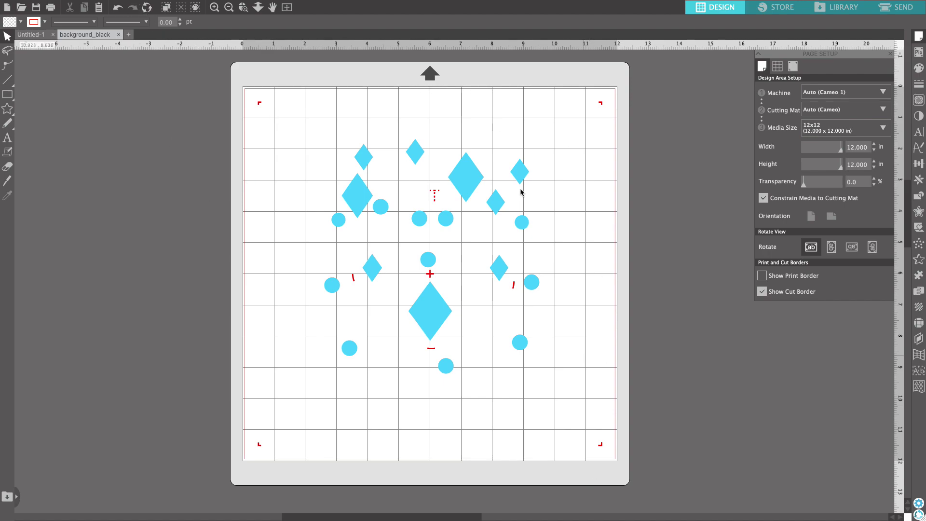
Step: Undo the design's moves three times so the diamonds and circles return to the mat's centre
drag(473, 177, 597, 148)
click(402, 293)
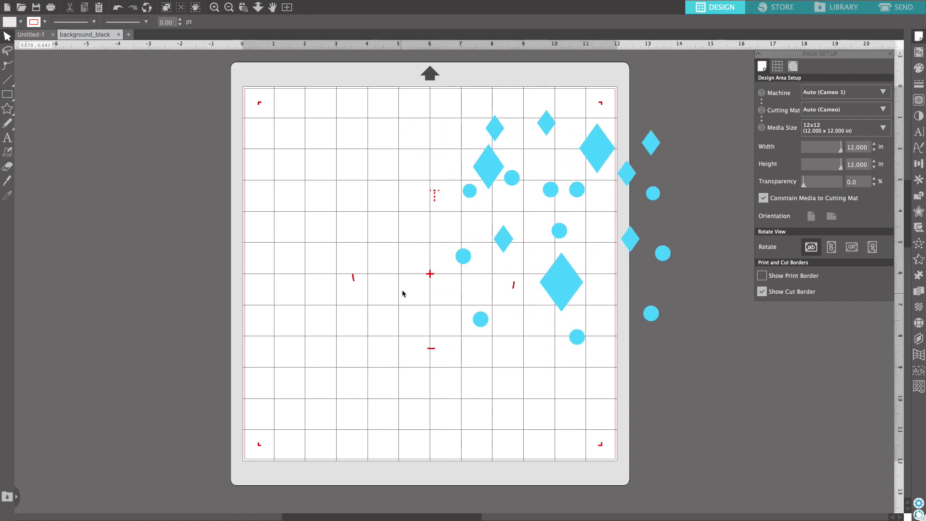
click(119, 8)
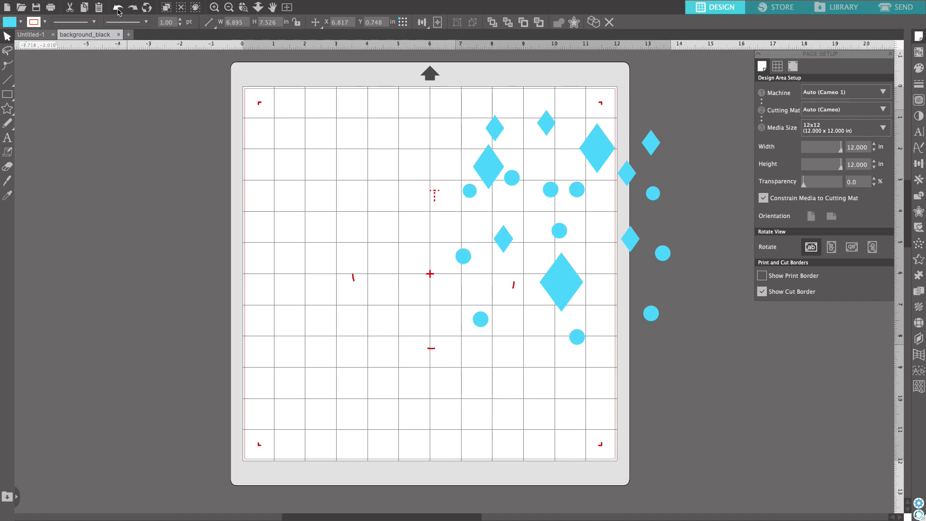
click(118, 8)
click(118, 8)
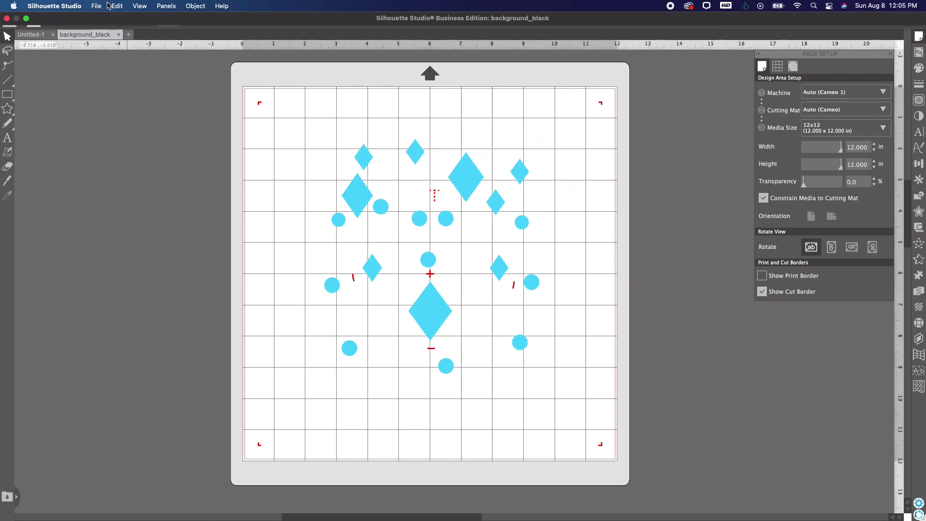
Step: Select all the diamonds and circles and group them with Object > Group
click(117, 6)
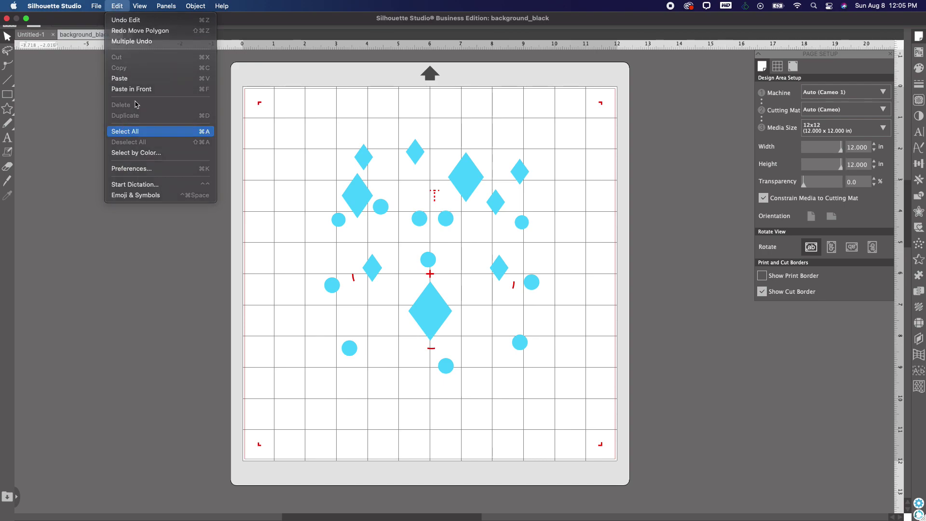
click(123, 132)
click(165, 6)
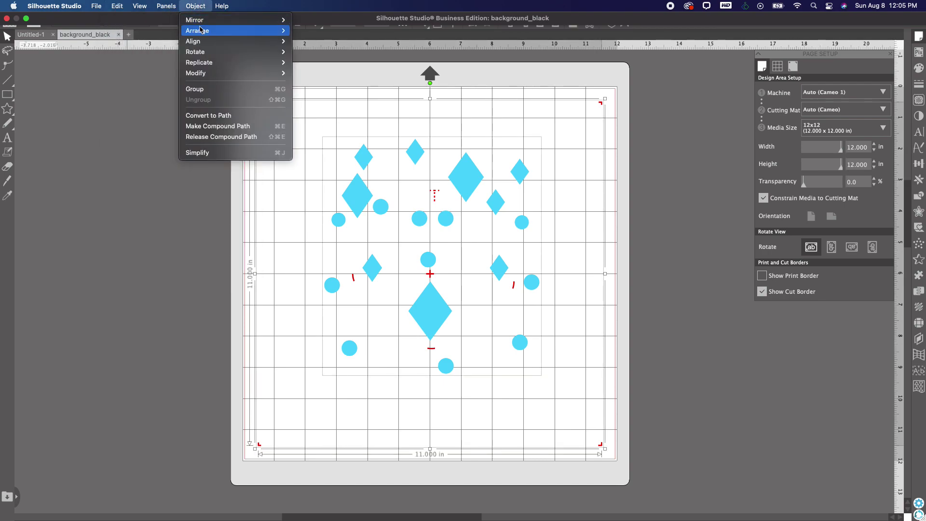
click(195, 89)
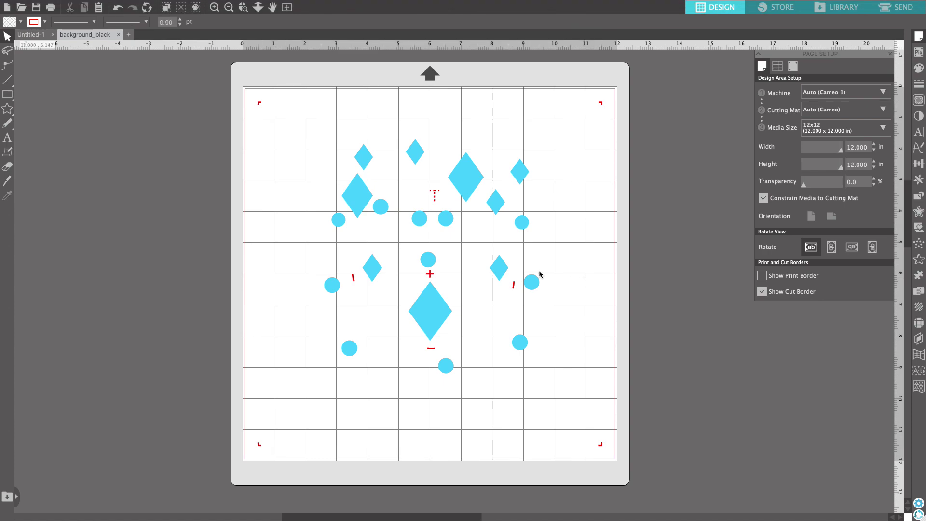
Step: Centre the grouped design on the 12 × 12 page using Align's Center to Page
drag(434, 315, 428, 291)
click(546, 181)
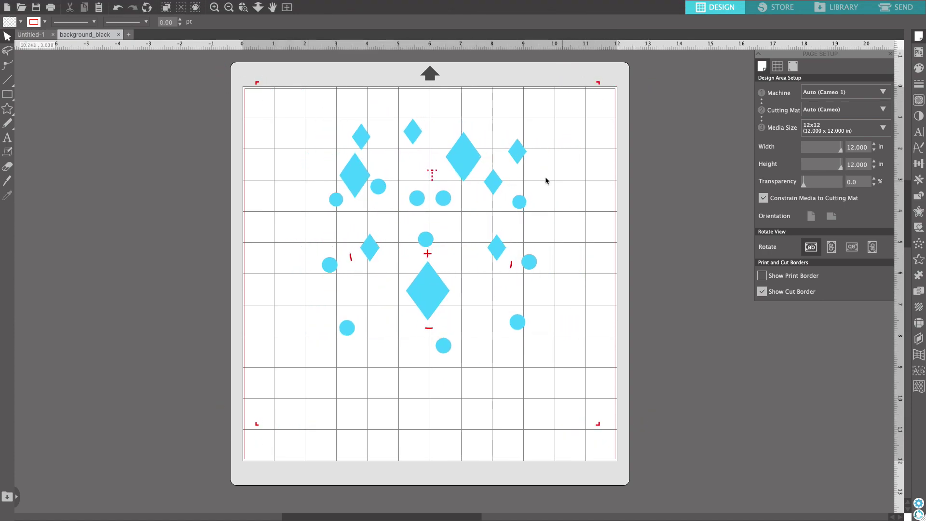
click(468, 160)
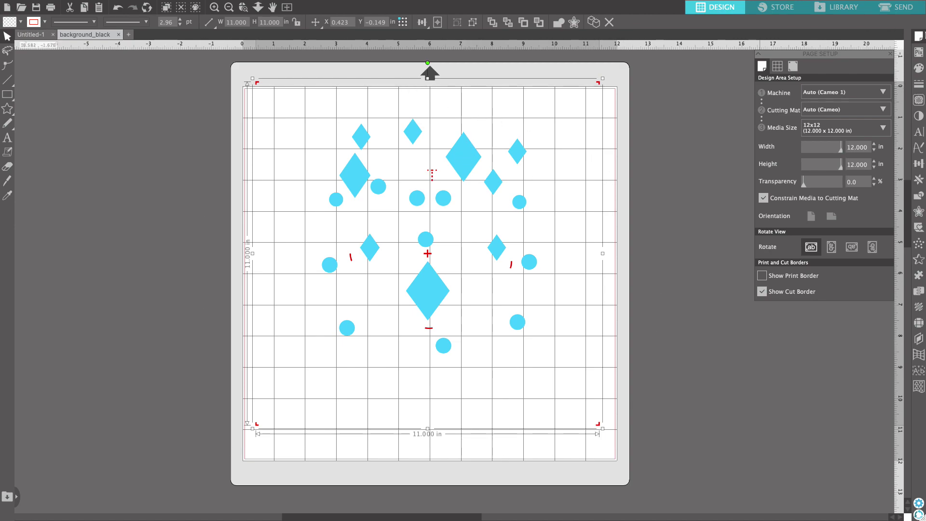
click(918, 164)
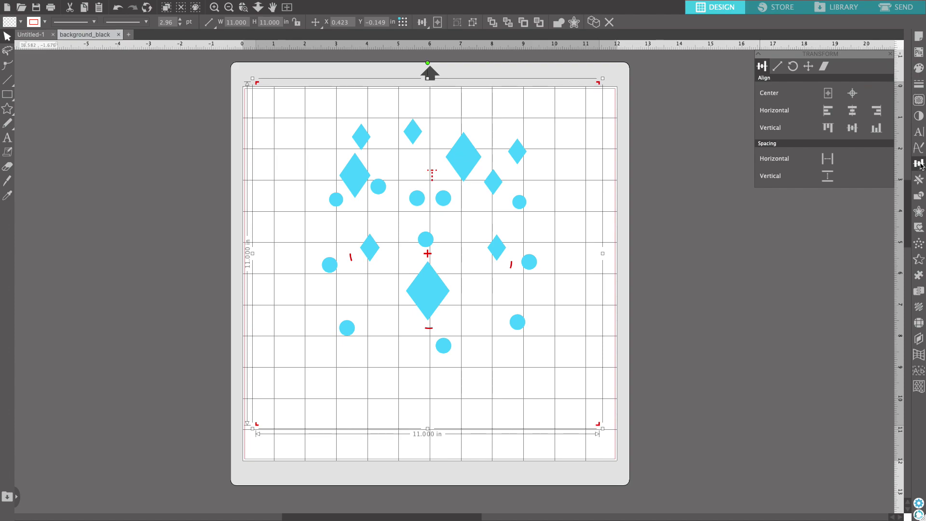
click(829, 96)
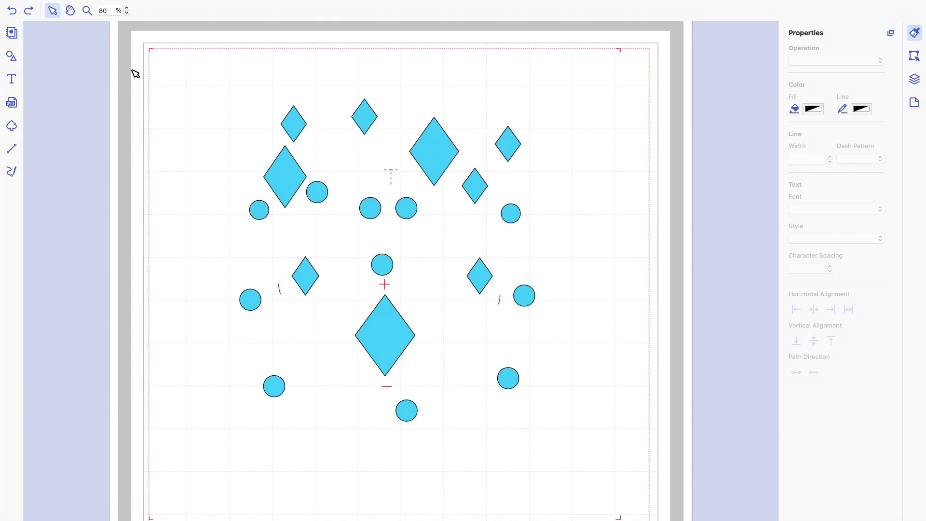
Step: Show rulers around the Brother CanvasWorkspace canvas and display the 12" × 12" Artboard settings
click(197, 6)
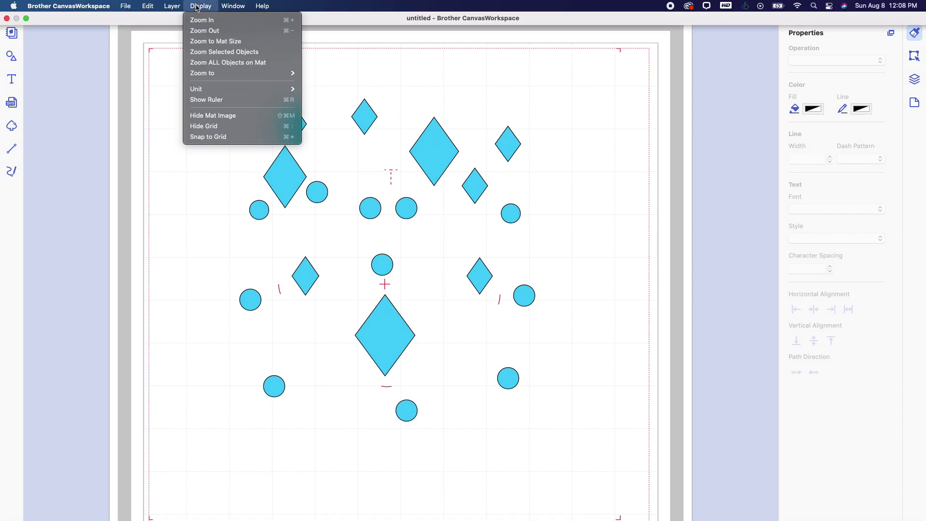
click(207, 100)
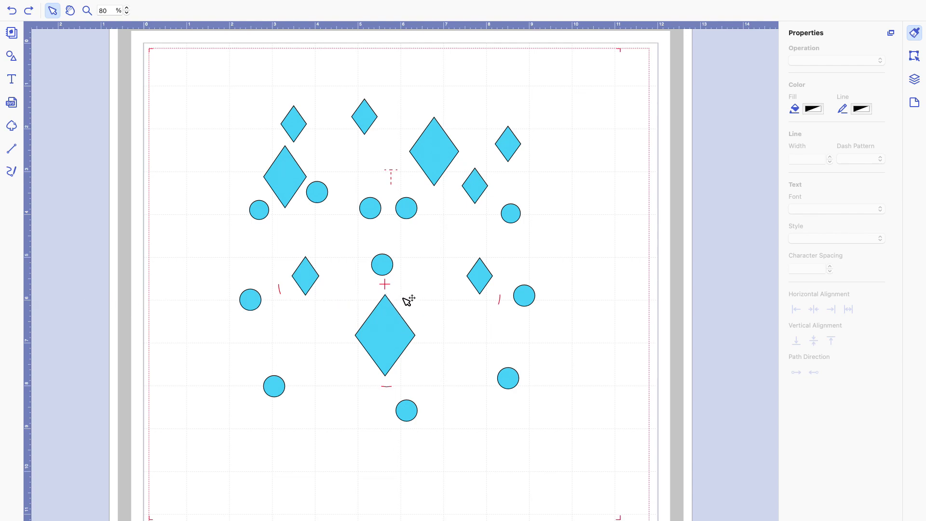
click(916, 104)
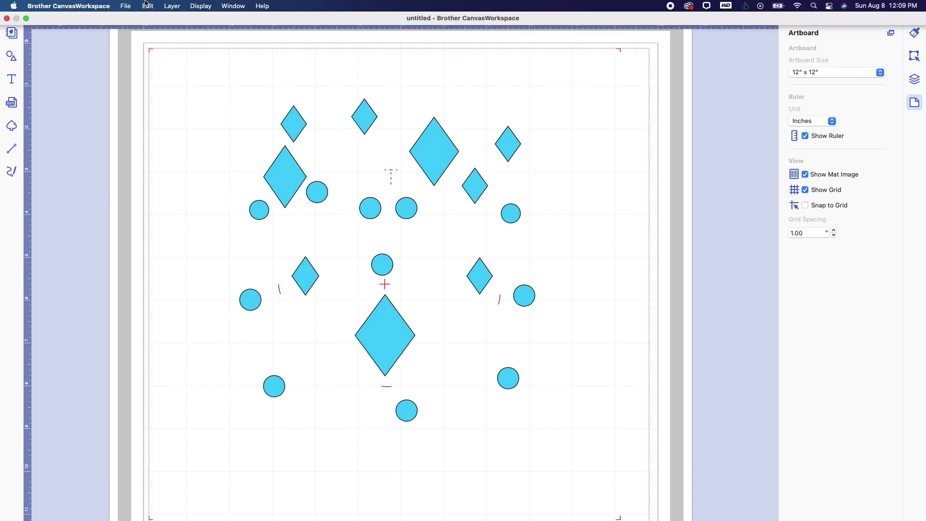
Step: Select every shape and registration mark on the artboard and group them with Layer > Group
click(148, 6)
click(152, 107)
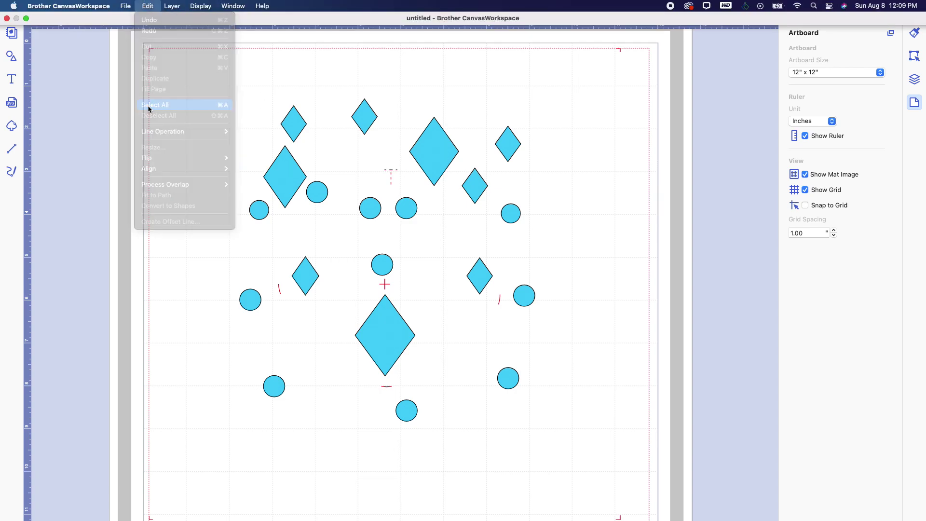
mouse_move(205, 4)
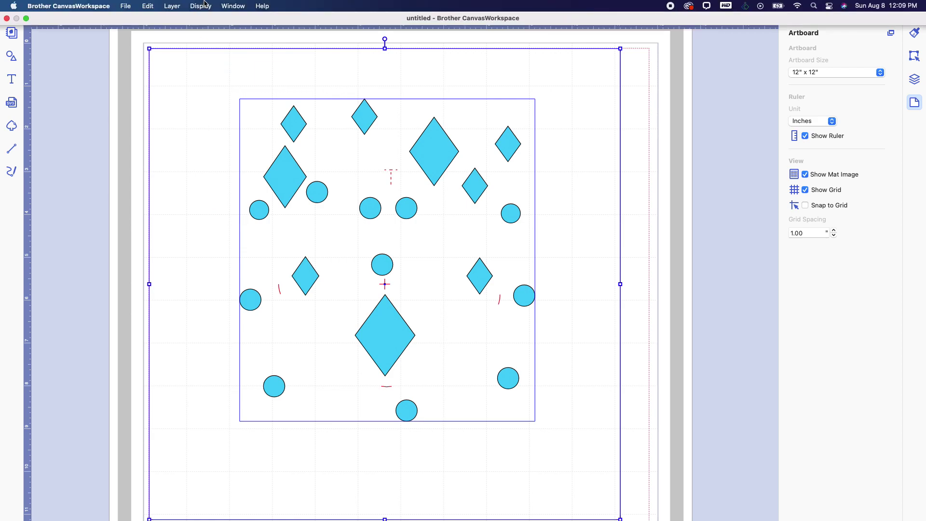
click(172, 6)
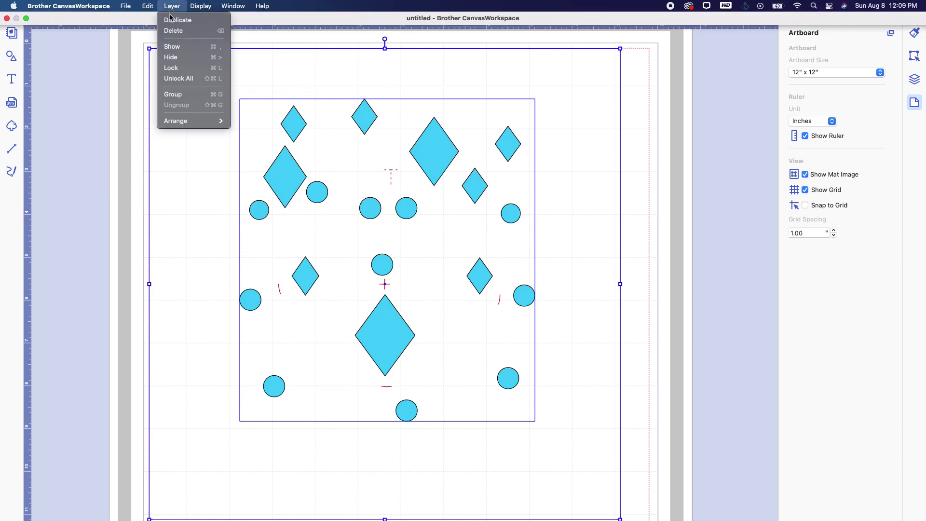
click(174, 95)
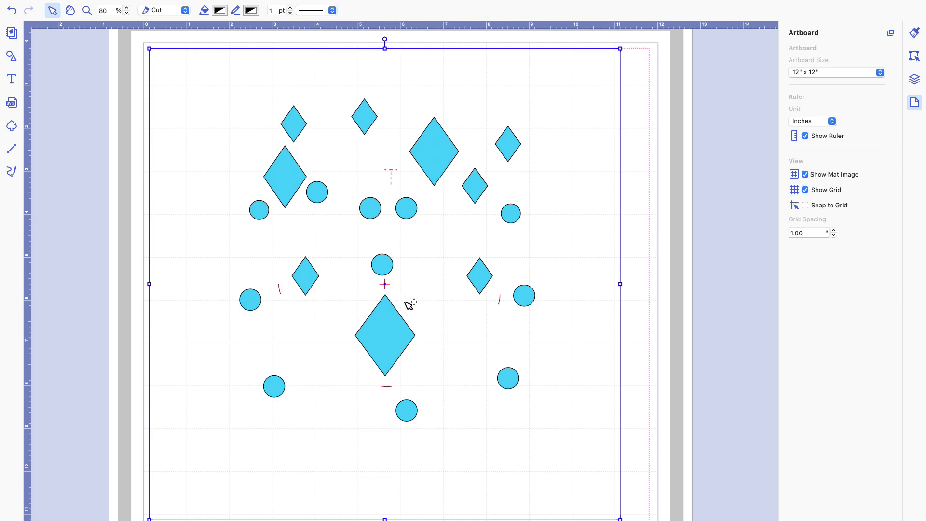
Step: Drag the group so its crosshair meets the 6-inch ruler marks, zoom in to confirm, then zoom back out
drag(387, 332, 401, 345)
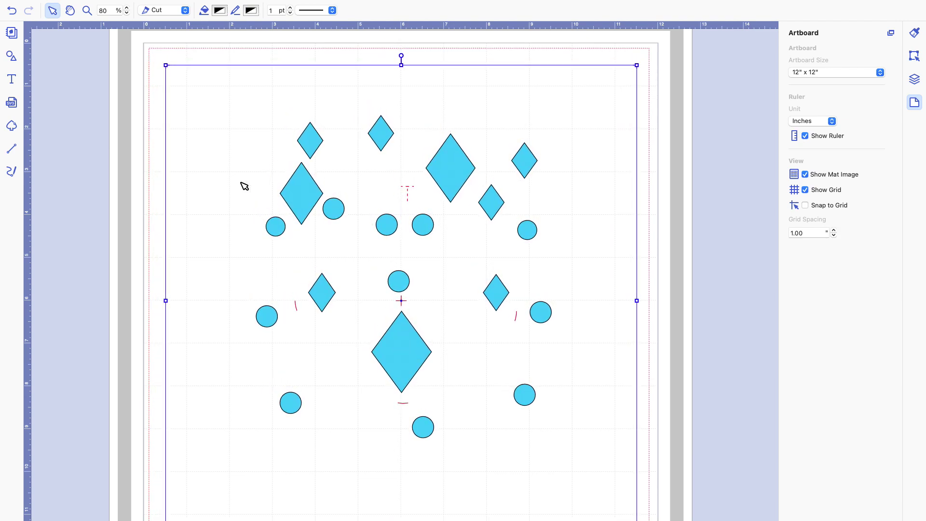
click(126, 10)
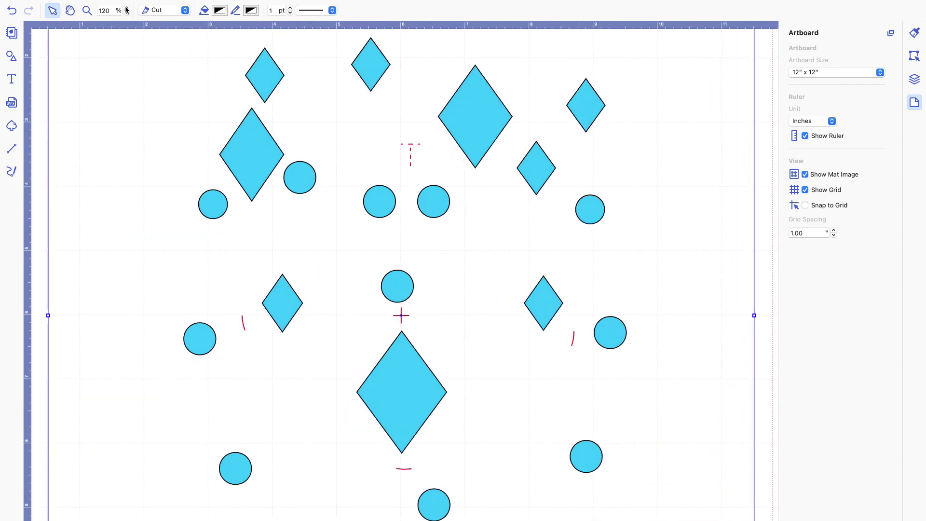
click(126, 9)
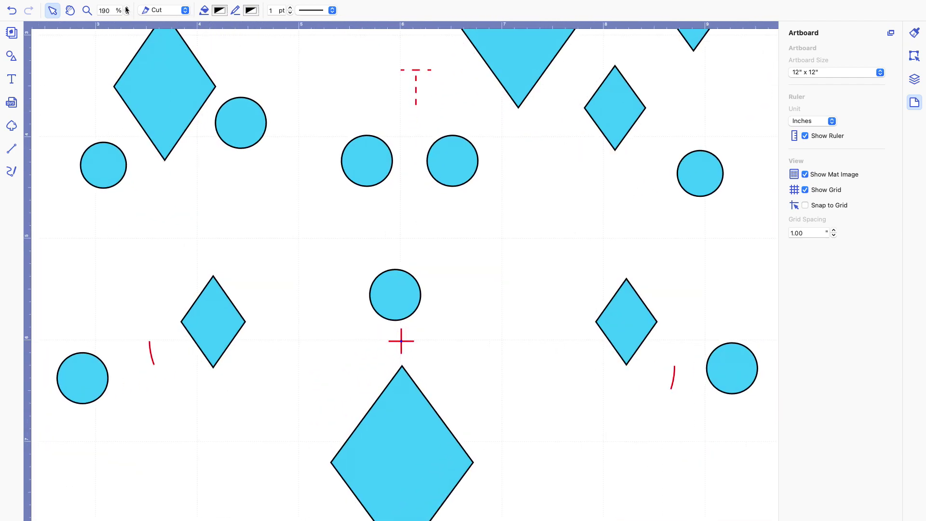
click(126, 10)
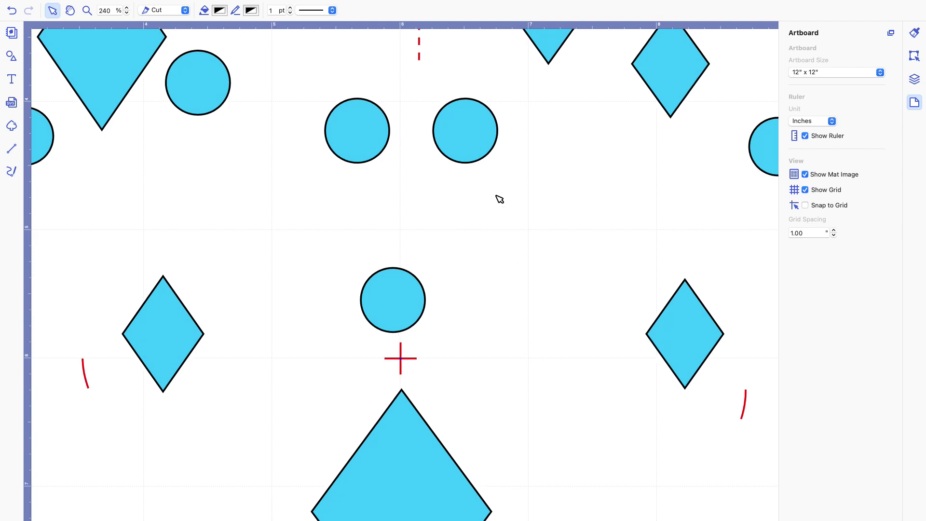
mouse_move(122, 10)
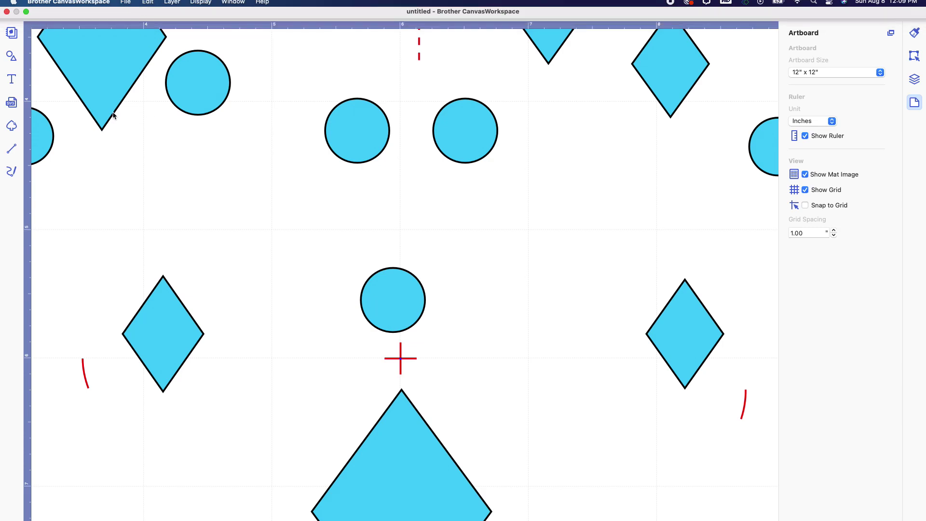
click(127, 14)
click(128, 14)
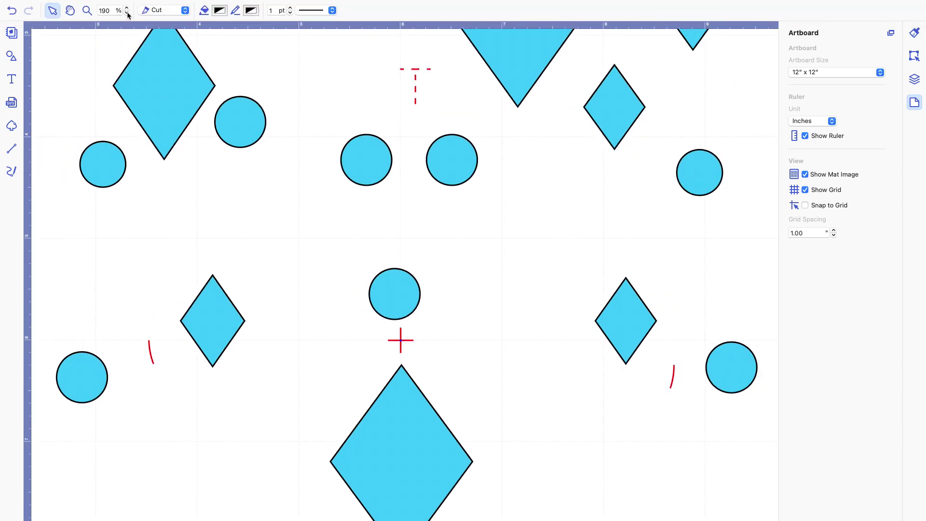
click(127, 13)
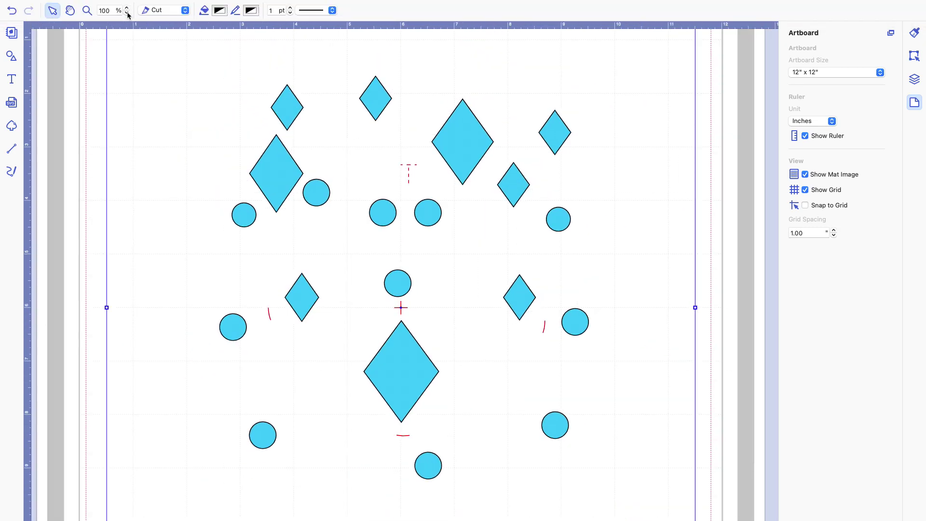